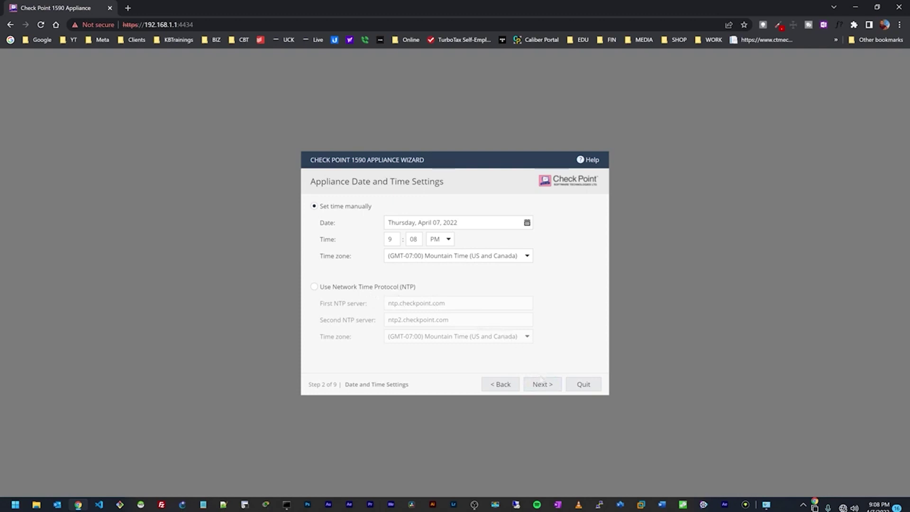
Accept the manual date and time settings and name the appliance 1590Home, without a domain name.
click(540, 384)
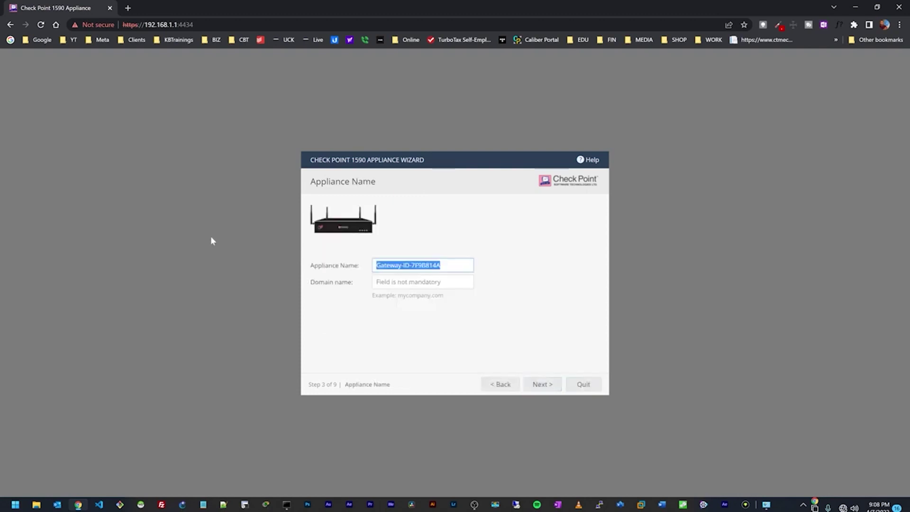
text(1590Home)
click(404, 311)
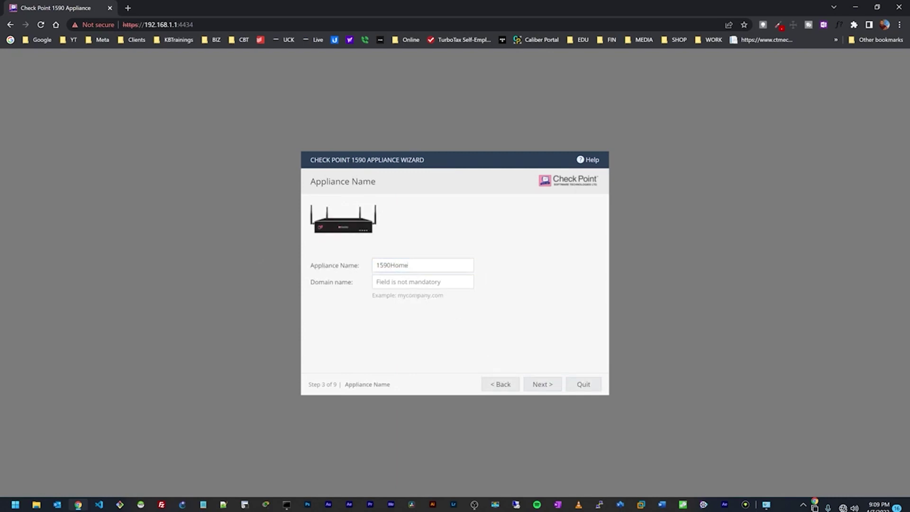
click(543, 386)
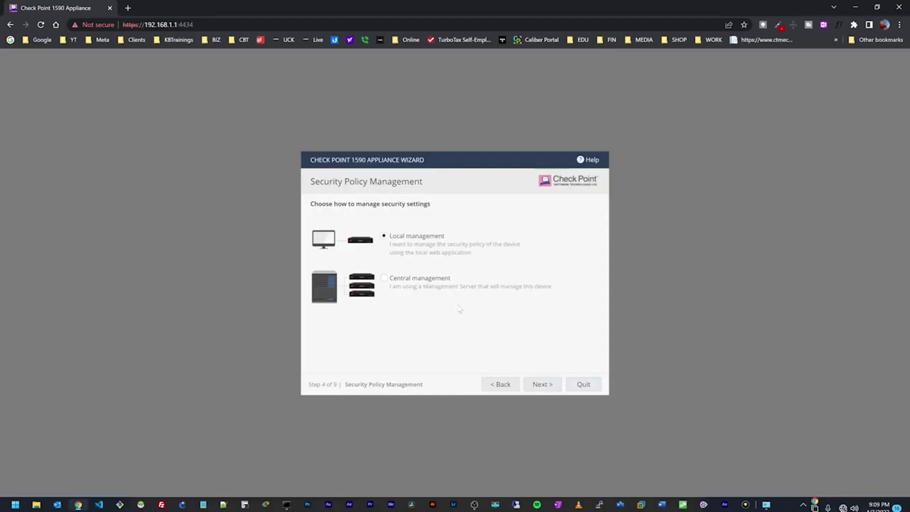
Keep local security policy management and connect the appliance to the Internet using the DHCP connection type.
click(546, 386)
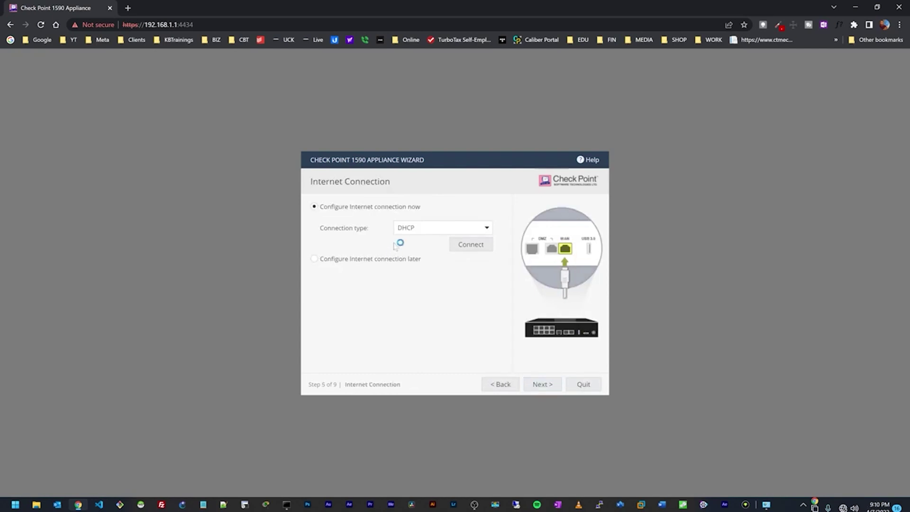
click(405, 228)
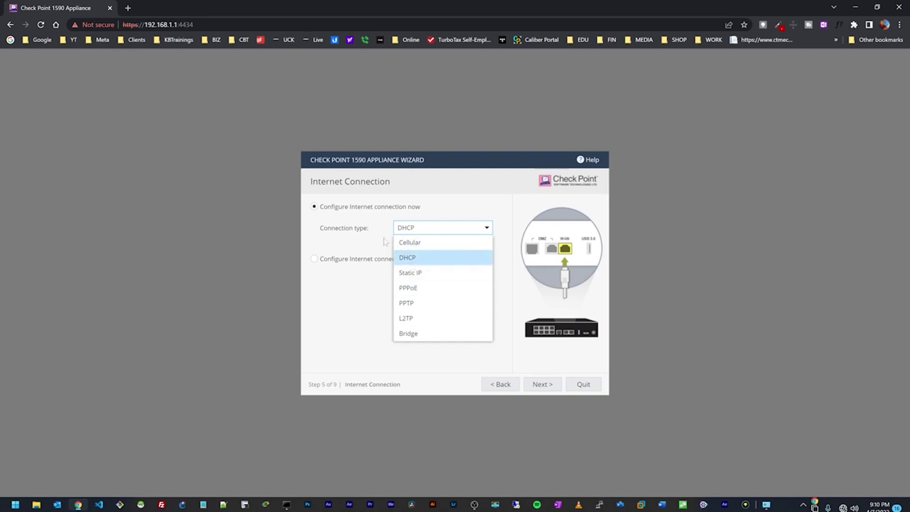
click(411, 258)
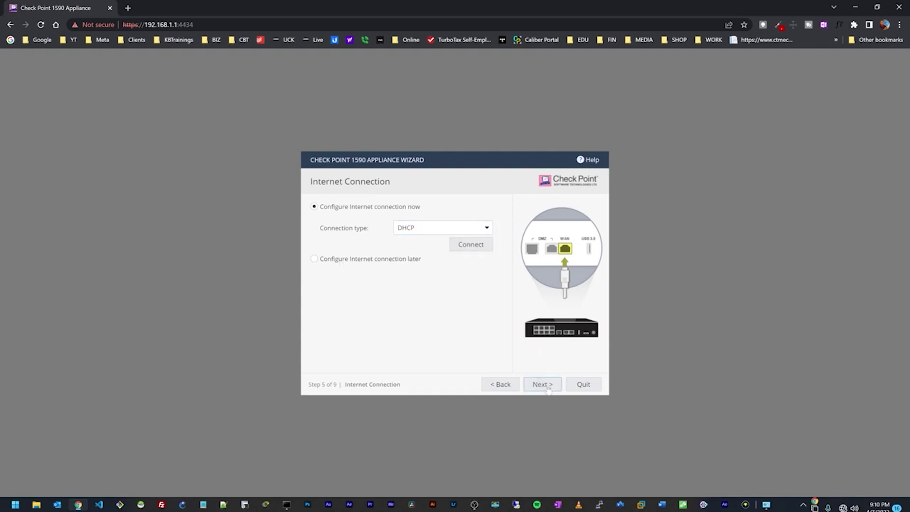
click(471, 253)
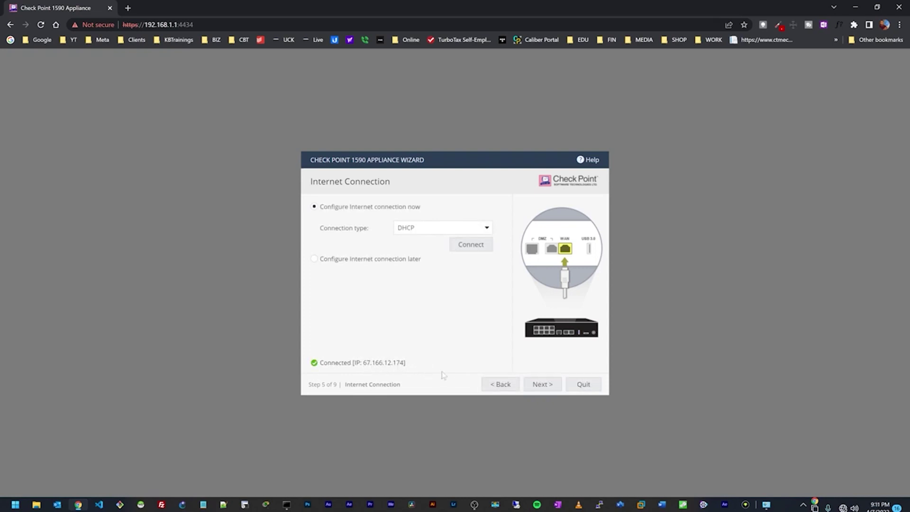
click(541, 385)
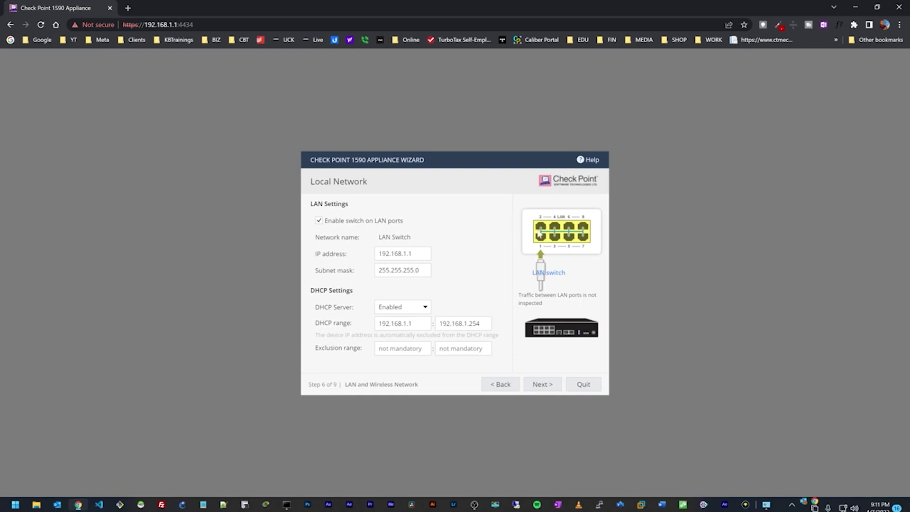
Try the LAN port switch off and on again, then accept the local network settings with it enabled.
click(319, 220)
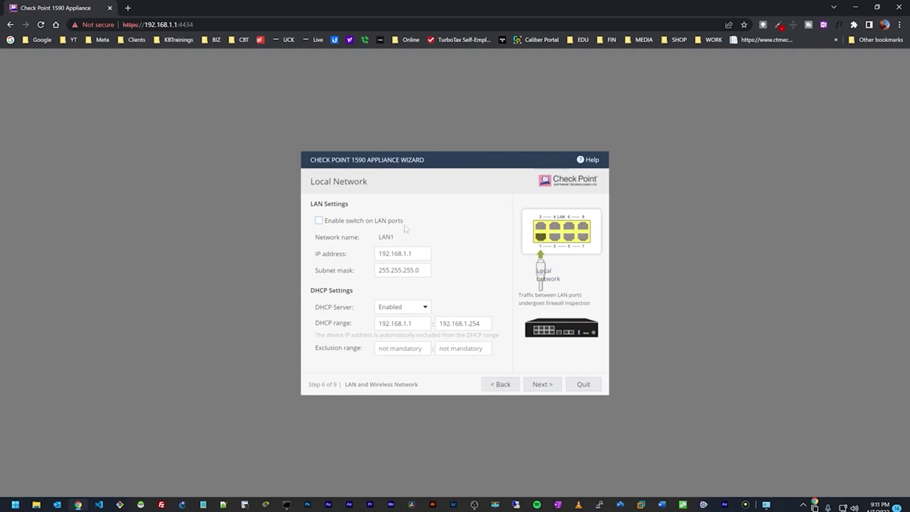
click(319, 221)
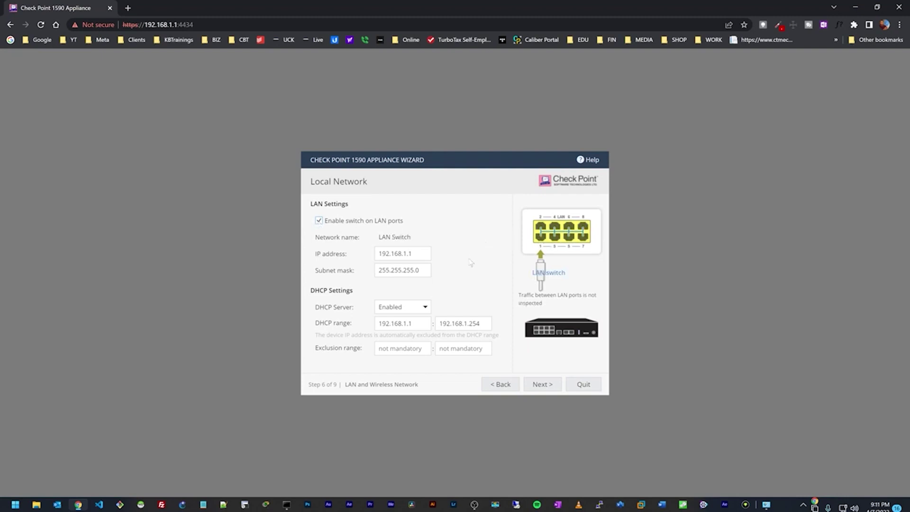
click(550, 390)
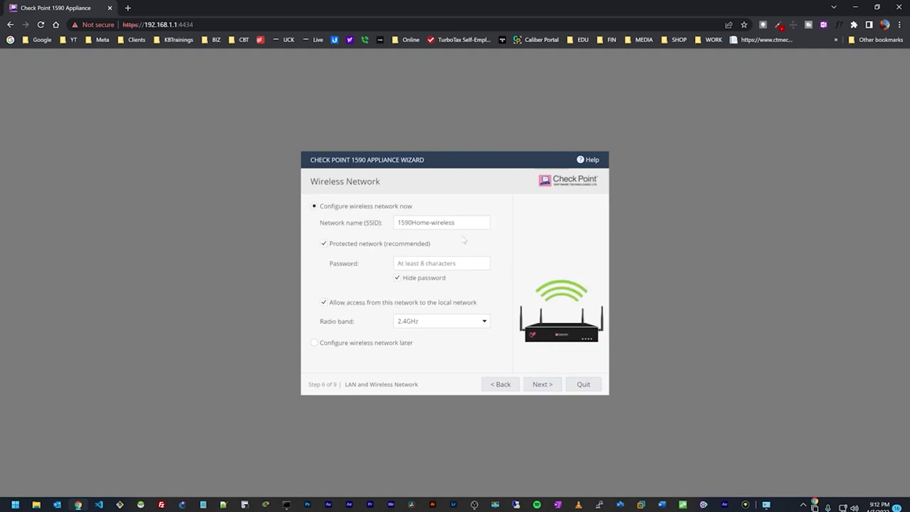
Configure the protected 1590Home-wireless network by entering its wireless password and choosing the 2.4GHz radio band.
drag(456, 222, 395, 224)
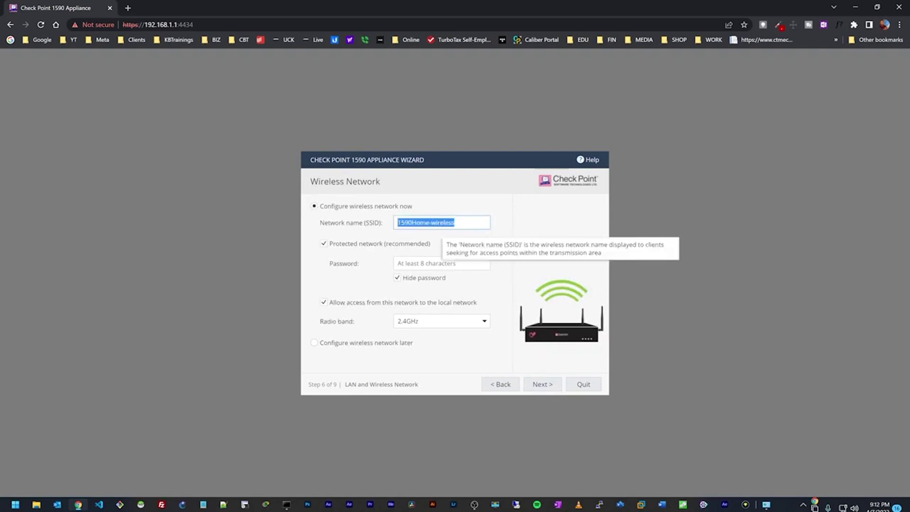
click(398, 264)
text(********)
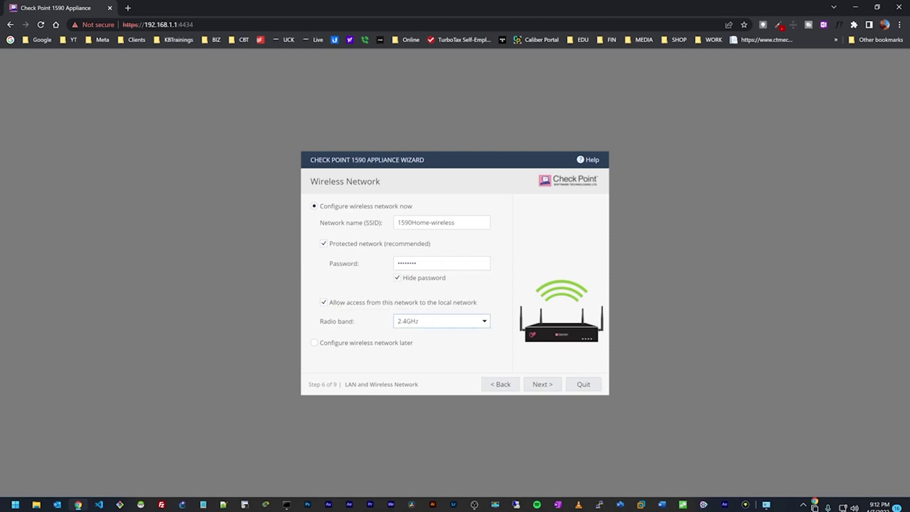
click(441, 321)
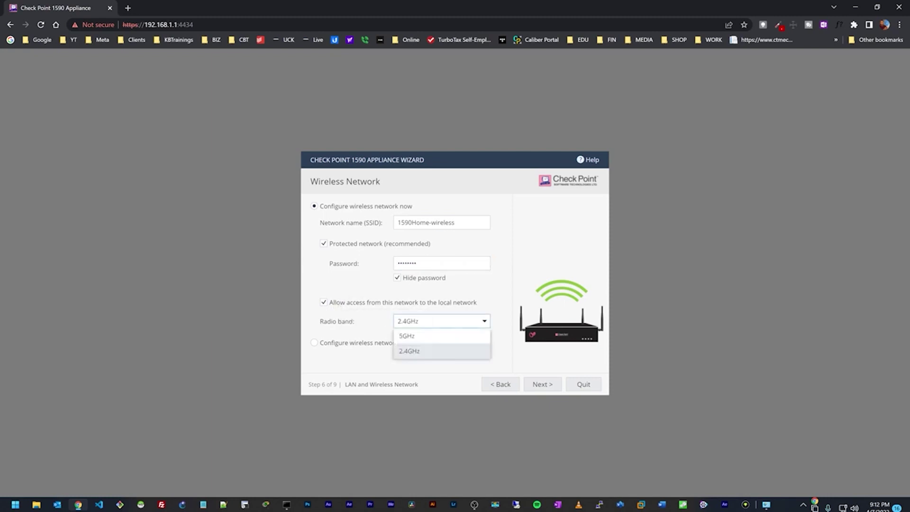
click(413, 353)
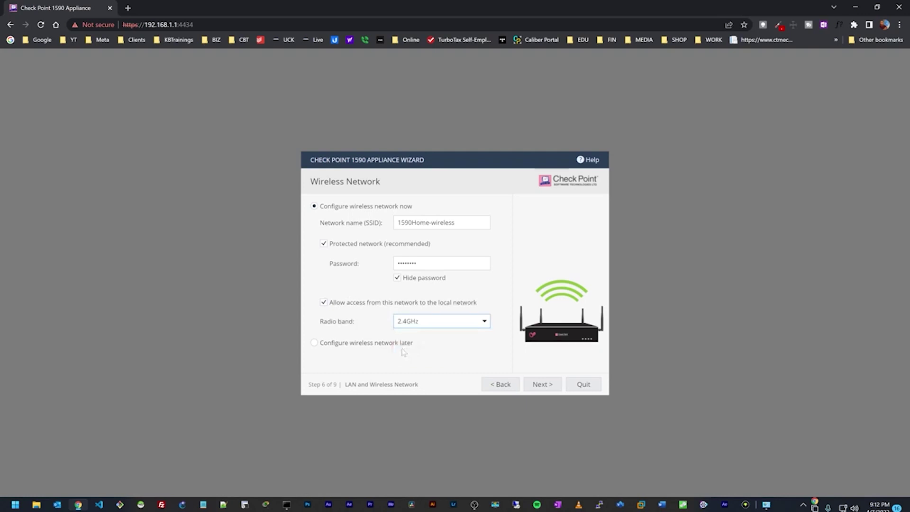
click(439, 345)
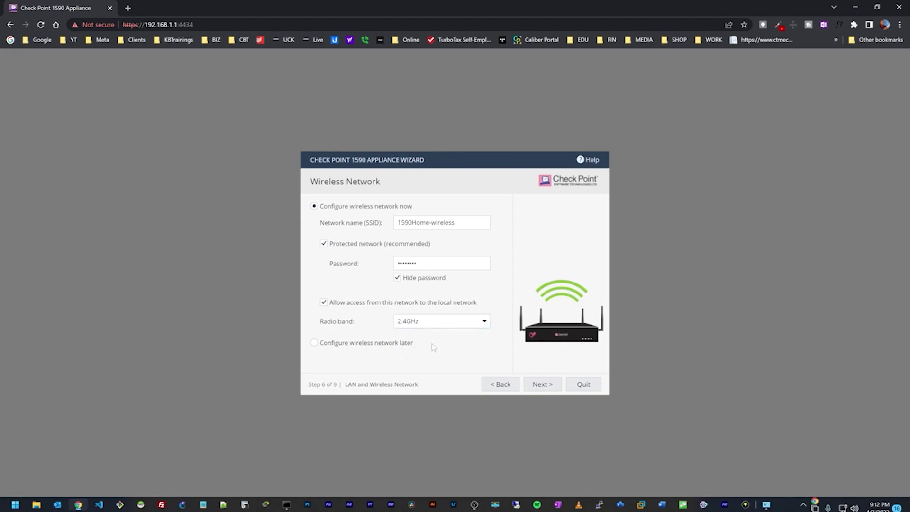
click(528, 386)
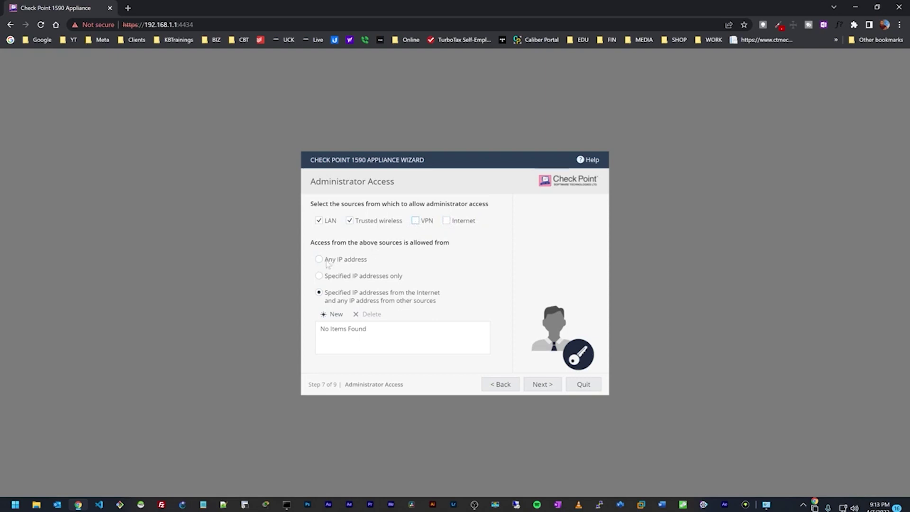
Allow administrator access from any IP address and finish the setup wizard with all software blades activated.
click(319, 260)
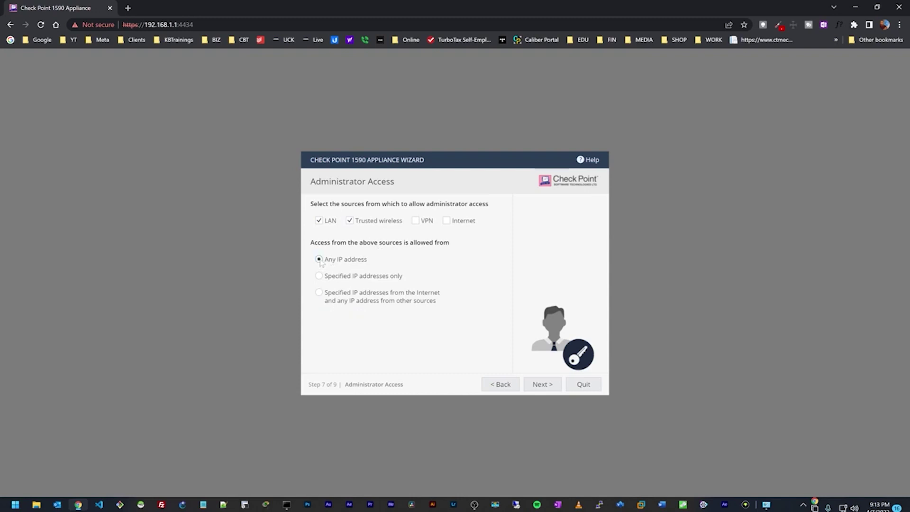
click(540, 385)
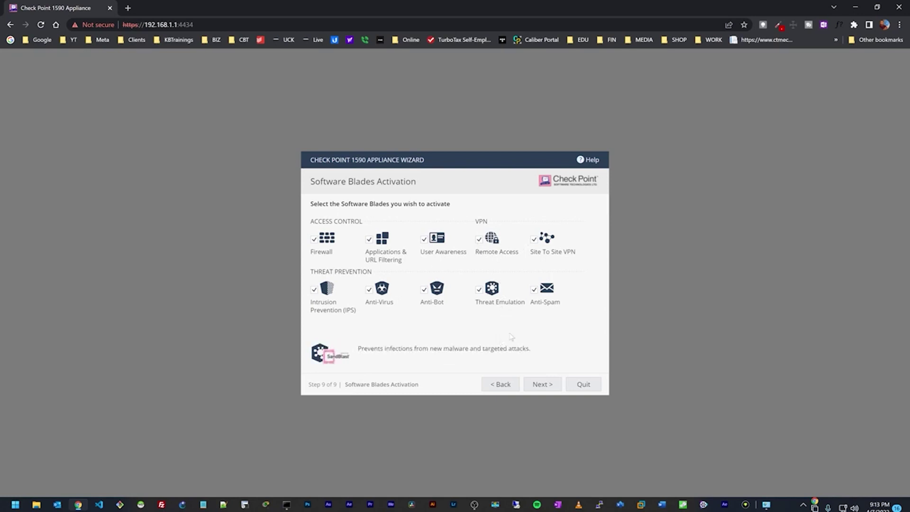
click(542, 387)
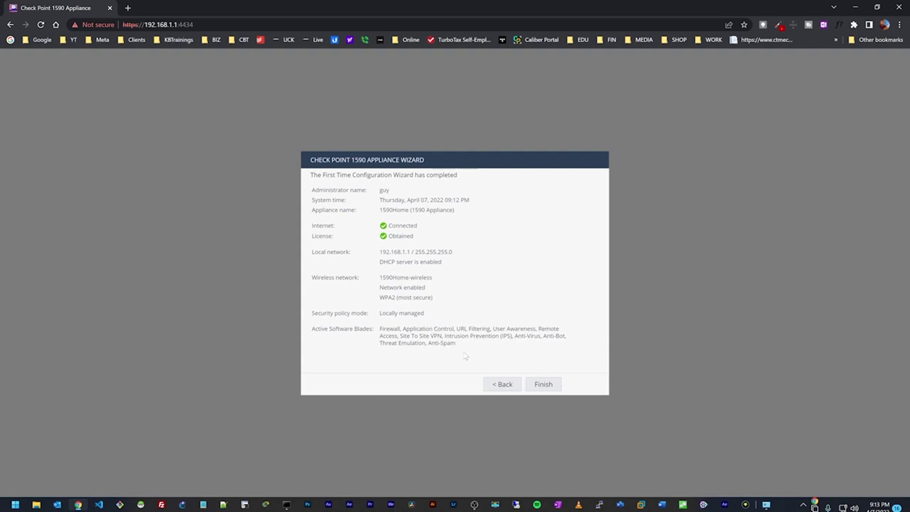
click(527, 385)
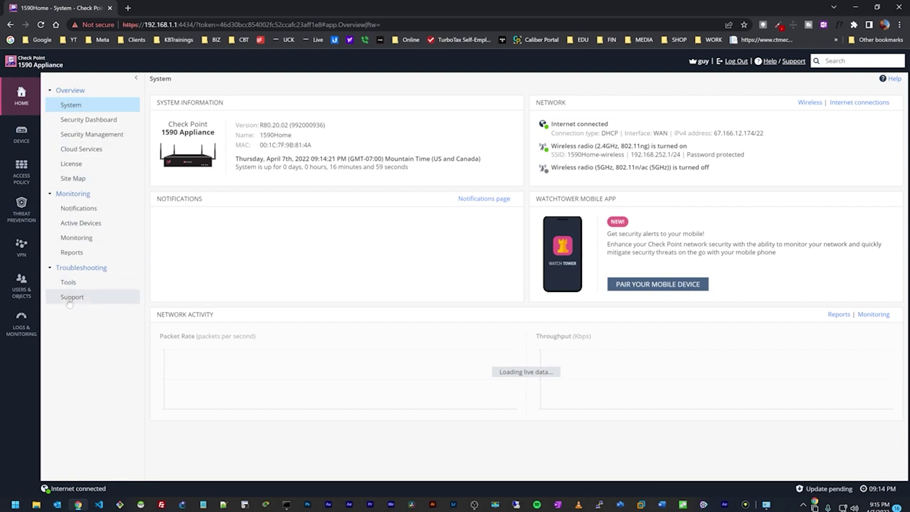
Review the Device, Access Policy, Threat Prevention, VPN, Users & Objects, and Logs & Monitoring sections, ending on the Home overview.
click(22, 132)
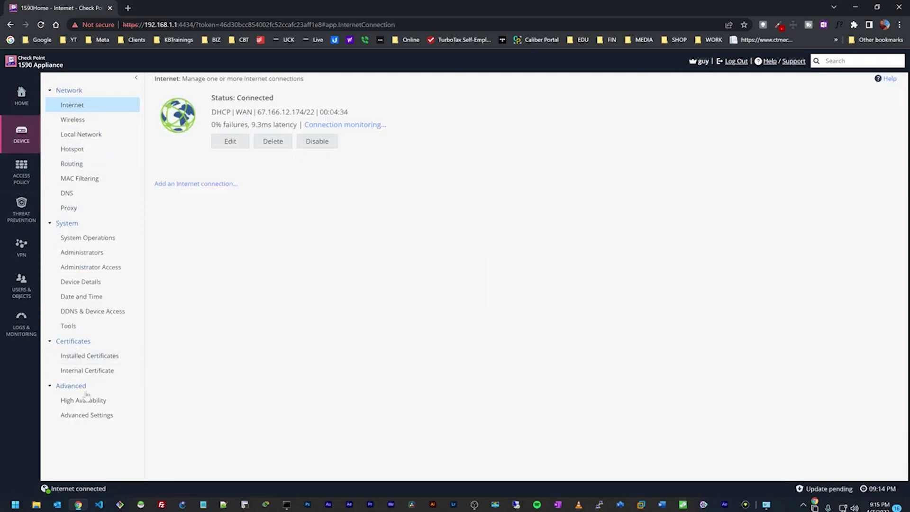
click(26, 180)
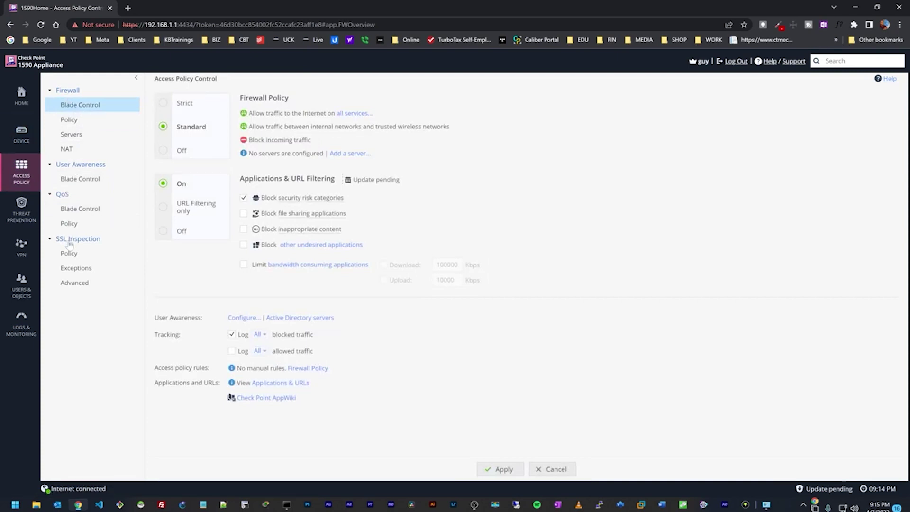
click(24, 206)
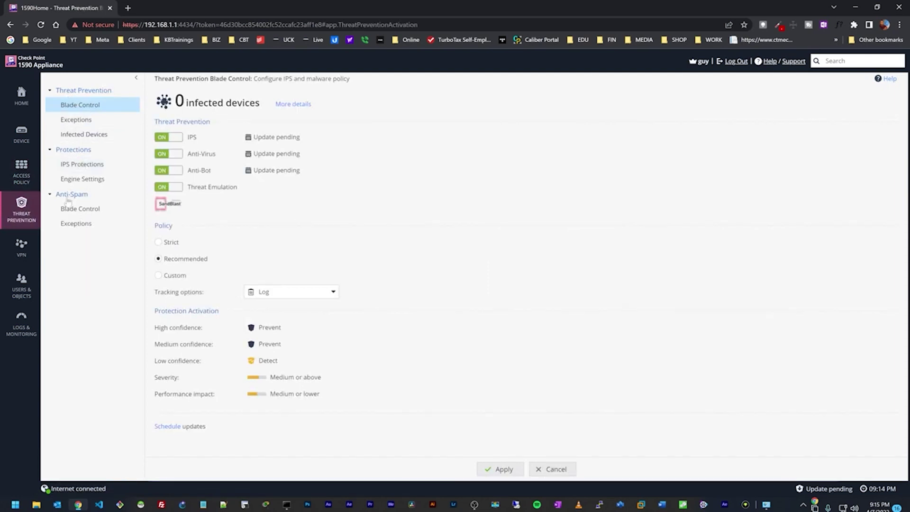
click(21, 250)
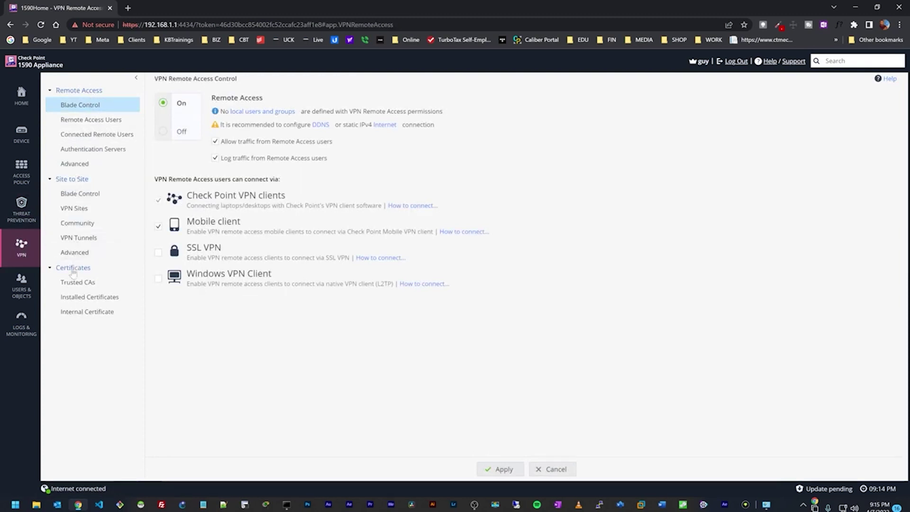
click(23, 286)
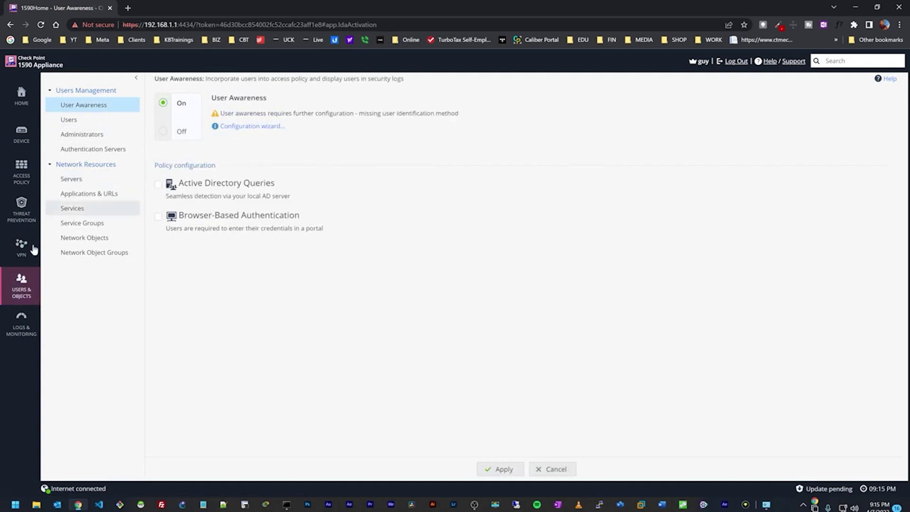
click(22, 328)
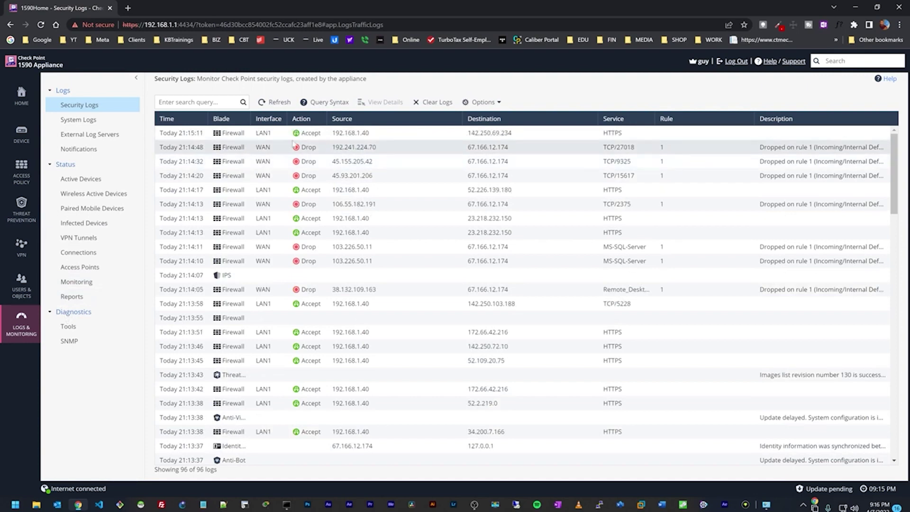
click(25, 102)
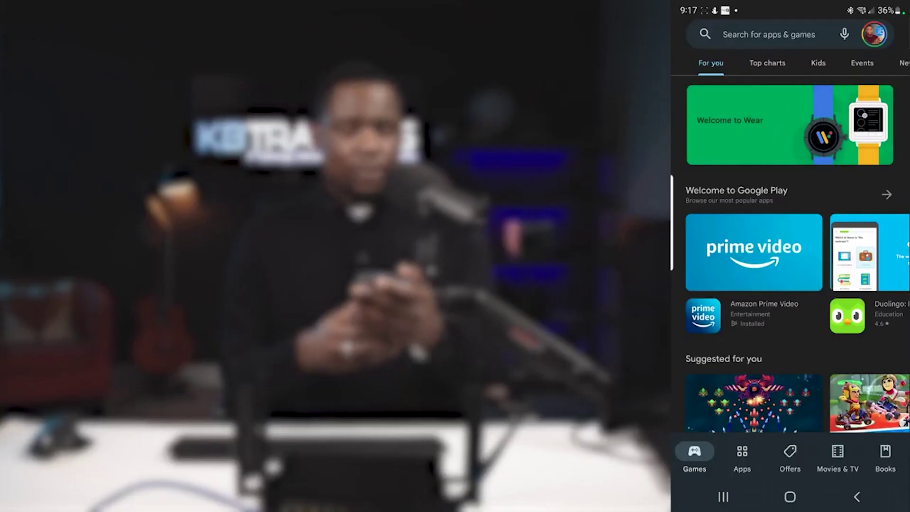
Switch to Google Play on the phone, search for watchtower, and open the Check Point WatchTower listing.
click(741, 34)
click(734, 69)
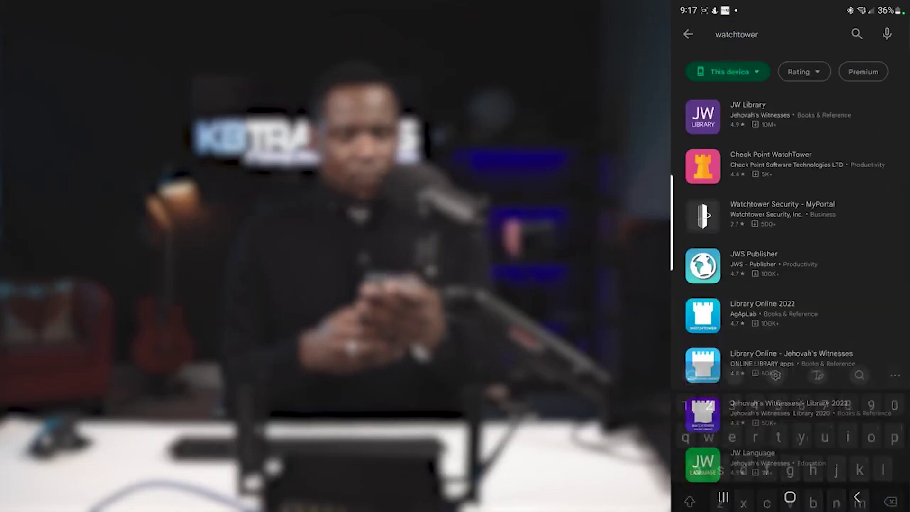
click(802, 165)
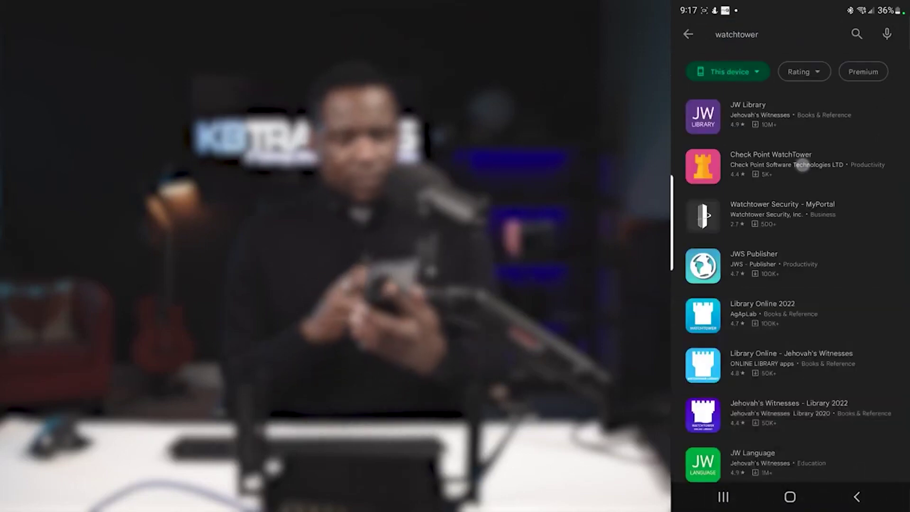
click(789, 174)
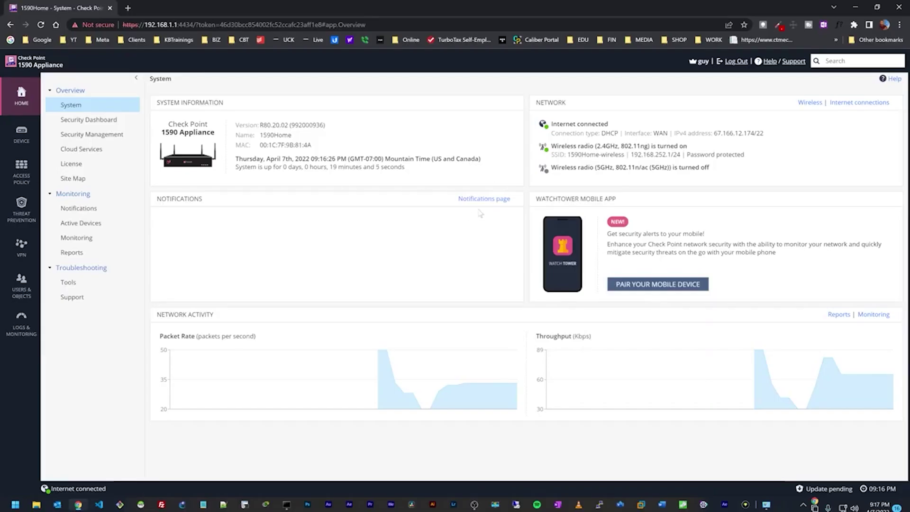
Switch to the appliance web portal and generate the administrator's one-time WatchTower pairing QR code, allowing mobile device access to the gateway.
click(636, 287)
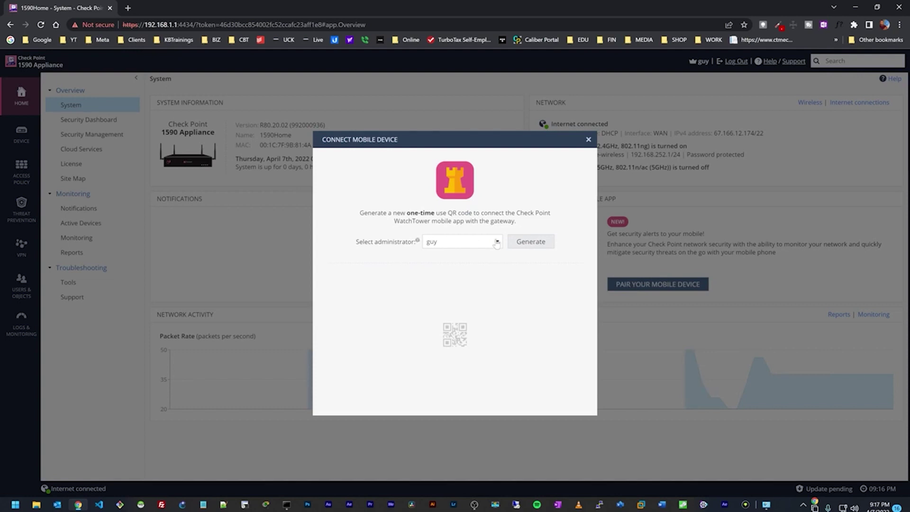
click(524, 243)
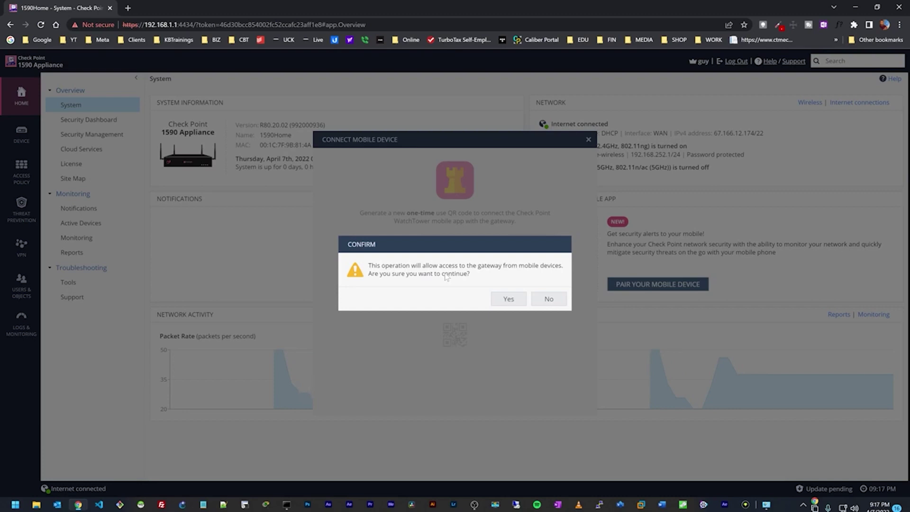
click(506, 300)
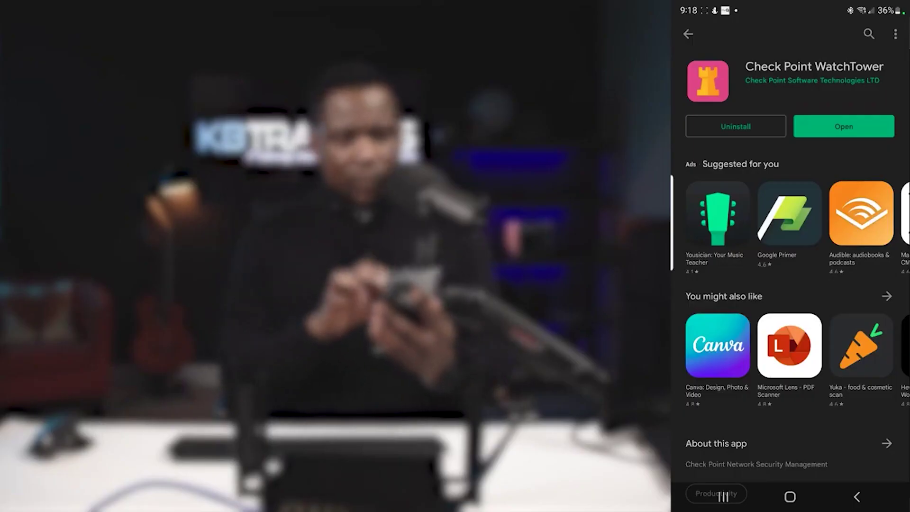
Switch to the WatchTower app, finish its introduction, and log in to the existing account with Touch ID login enabled.
click(844, 126)
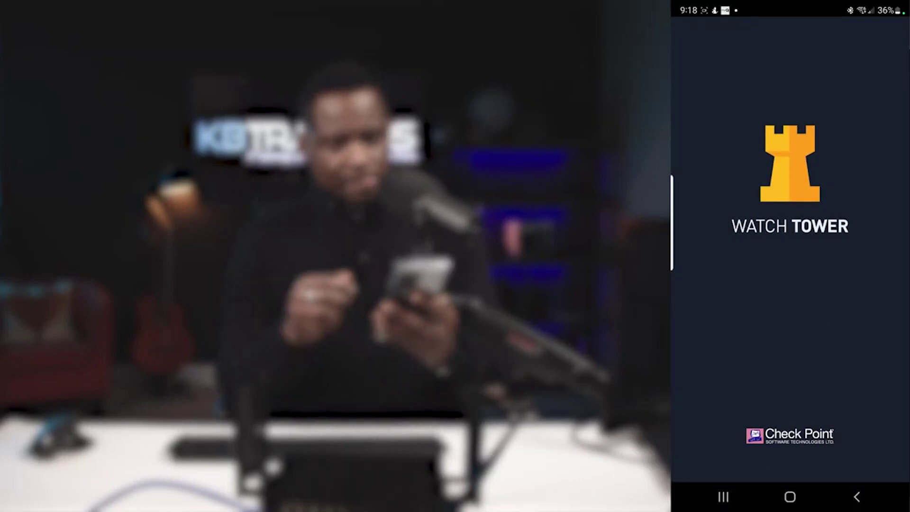
drag(902, 258, 697, 300)
drag(891, 275, 711, 270)
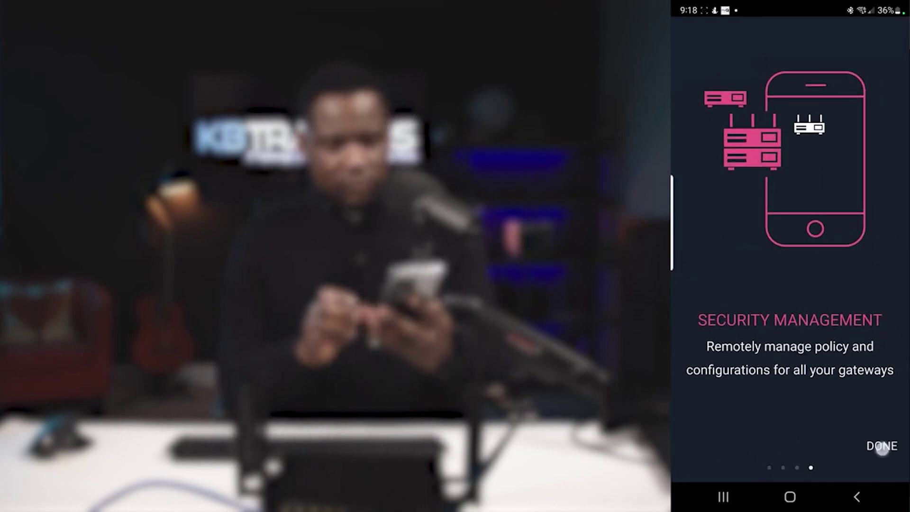
click(882, 447)
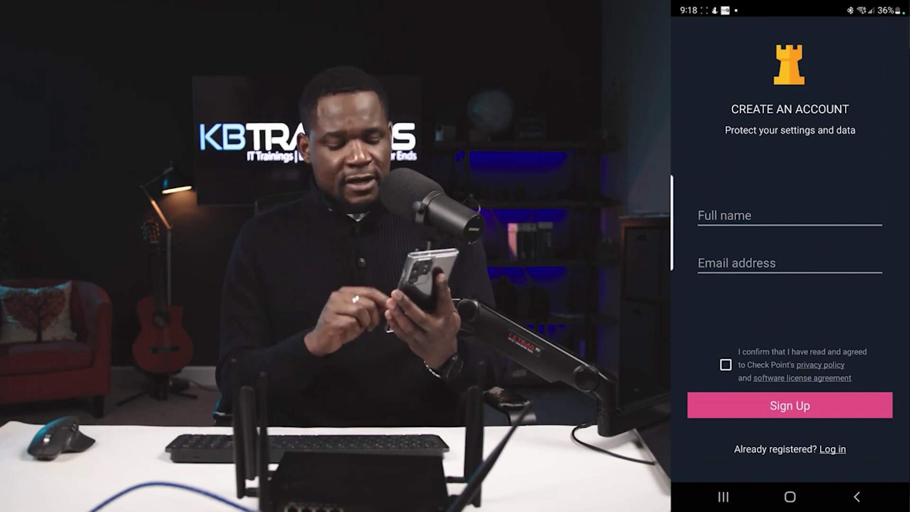
click(832, 449)
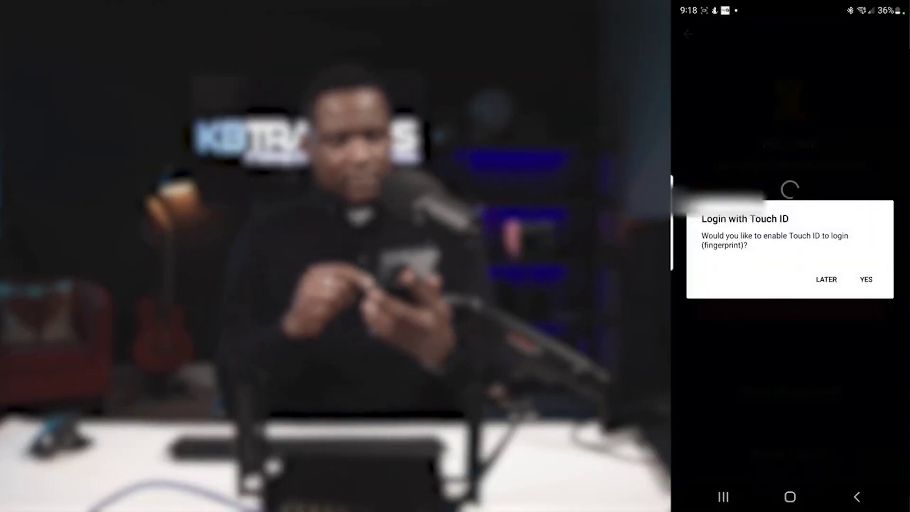
click(866, 280)
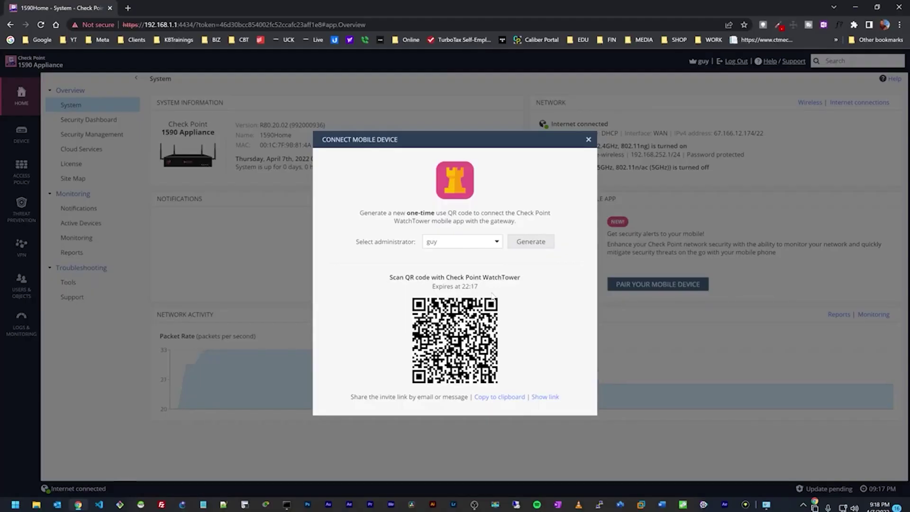
Add the 1590Home gateway by scanning the pairing QR code and connect to it with the administrator's password.
click(825, 409)
click(813, 382)
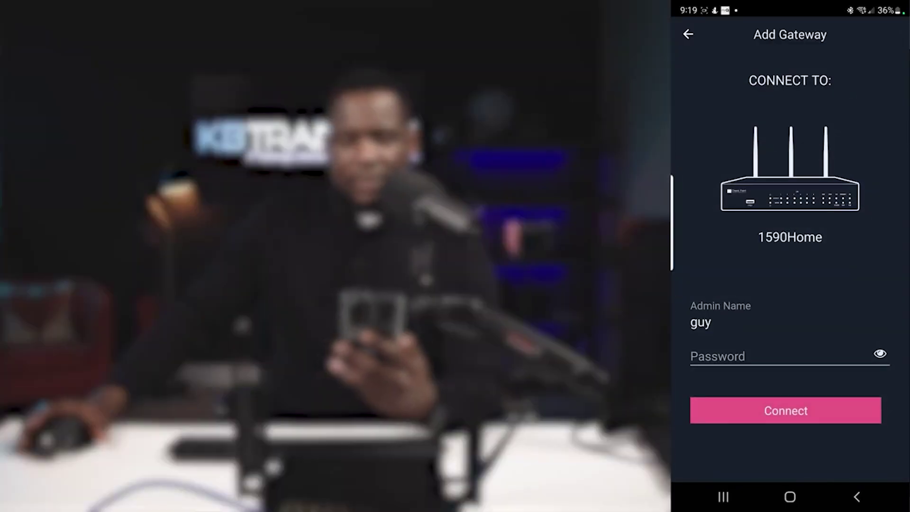
click(759, 356)
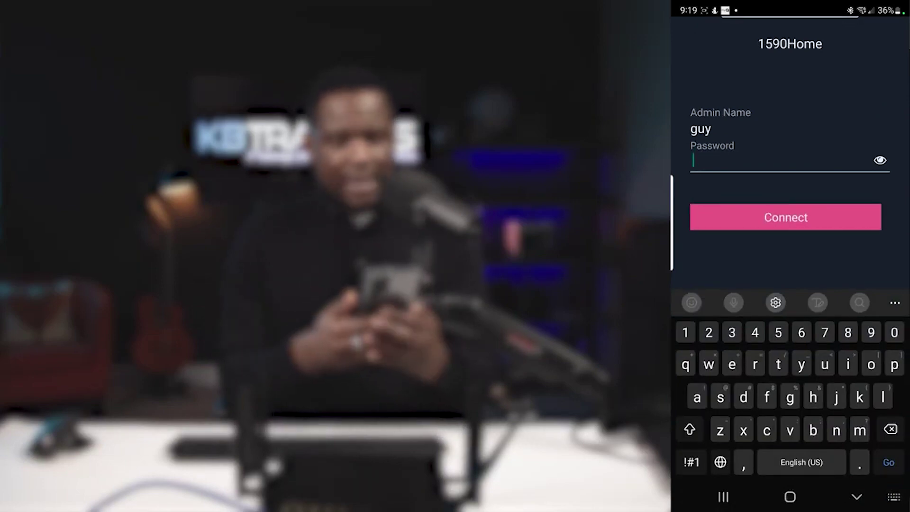
click(826, 410)
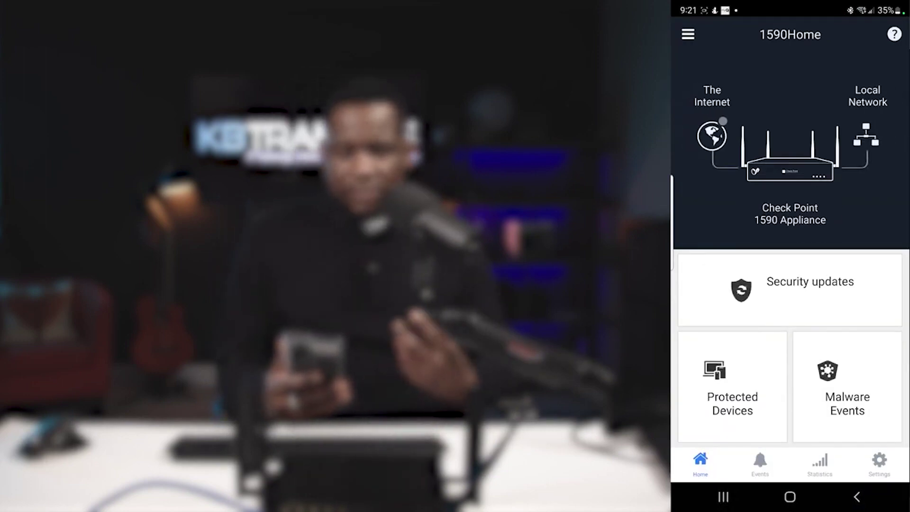
Review the gateway's Internet connection, VPN tunnels and VPN users, and open the security updates from the home overview.
click(712, 136)
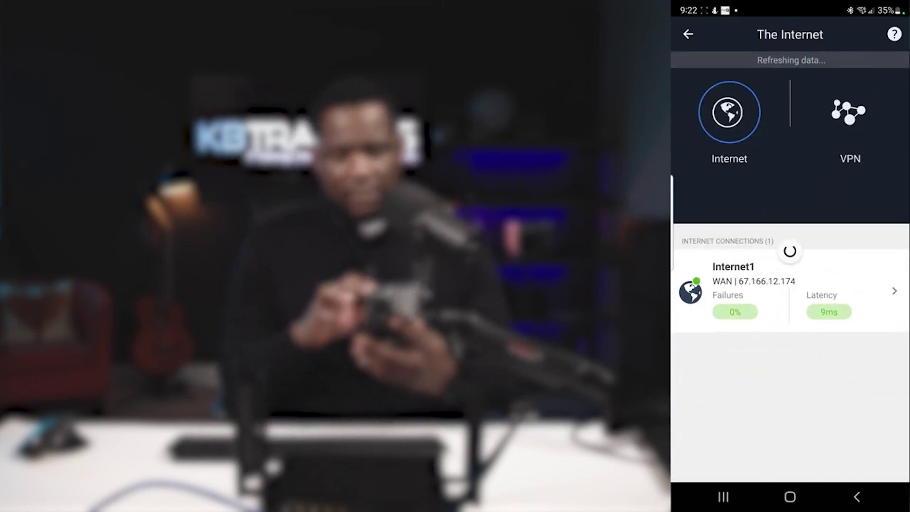
click(850, 112)
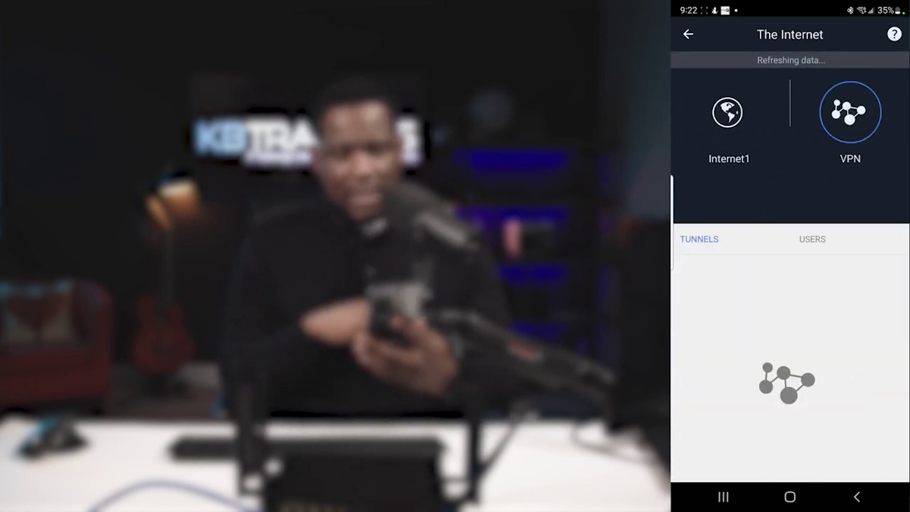
click(814, 241)
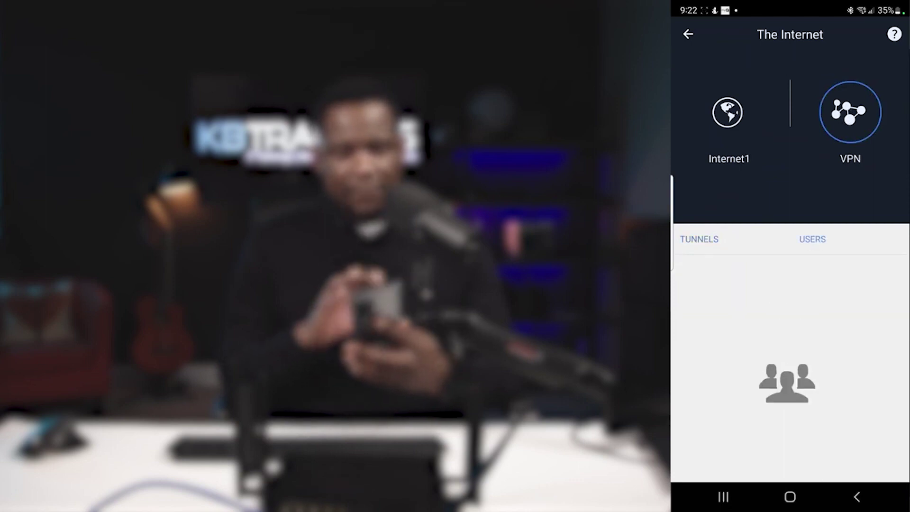
click(687, 34)
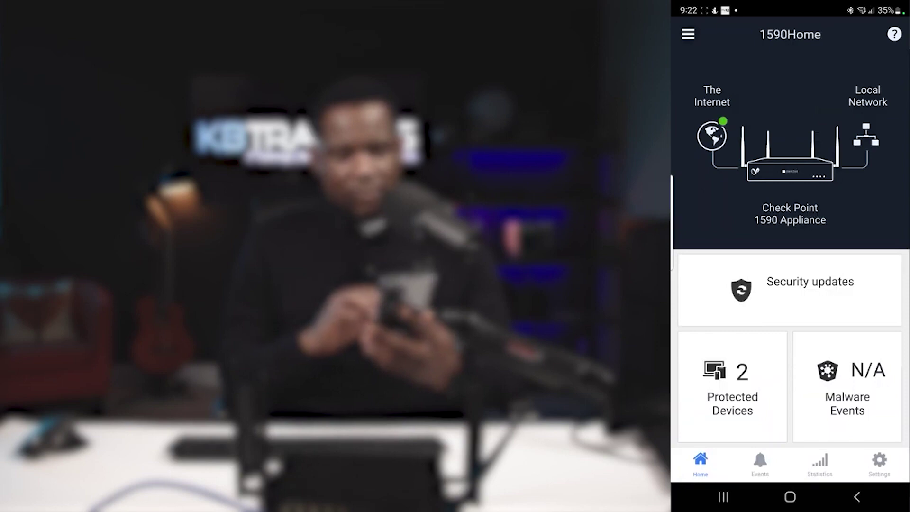
click(790, 289)
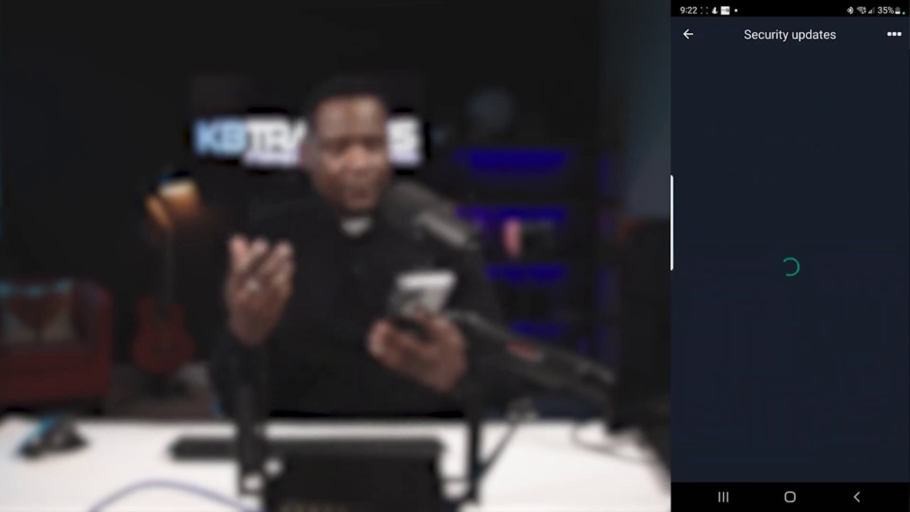